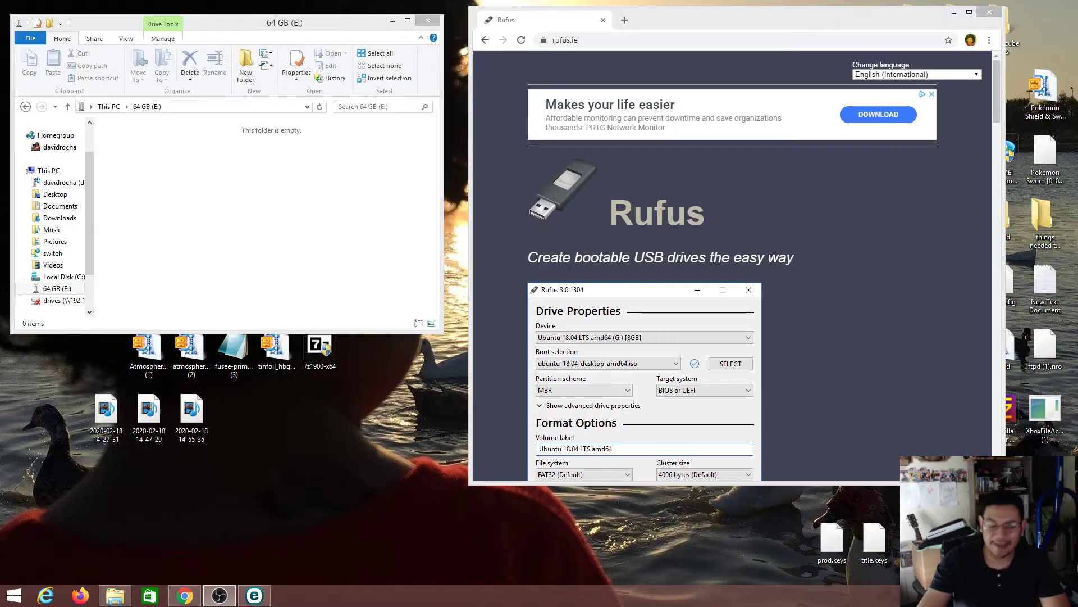
Review the Windows format options for the 64 GB (E:) drive, then cancel without formatting.
left_click(291, 207)
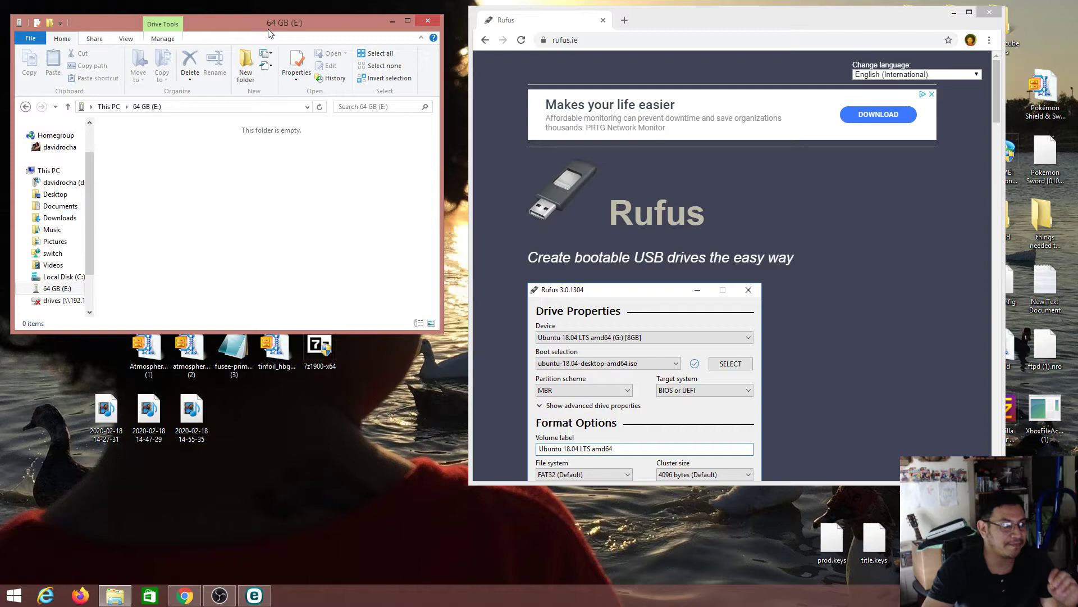
left_click_drag(282, 27, 292, 22)
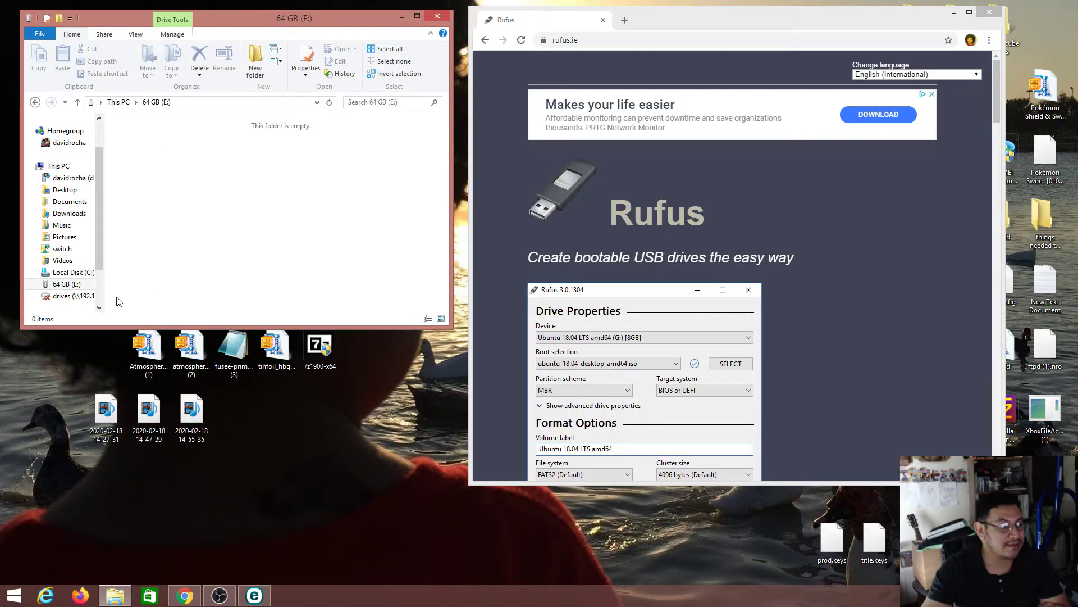
right_click(67, 284)
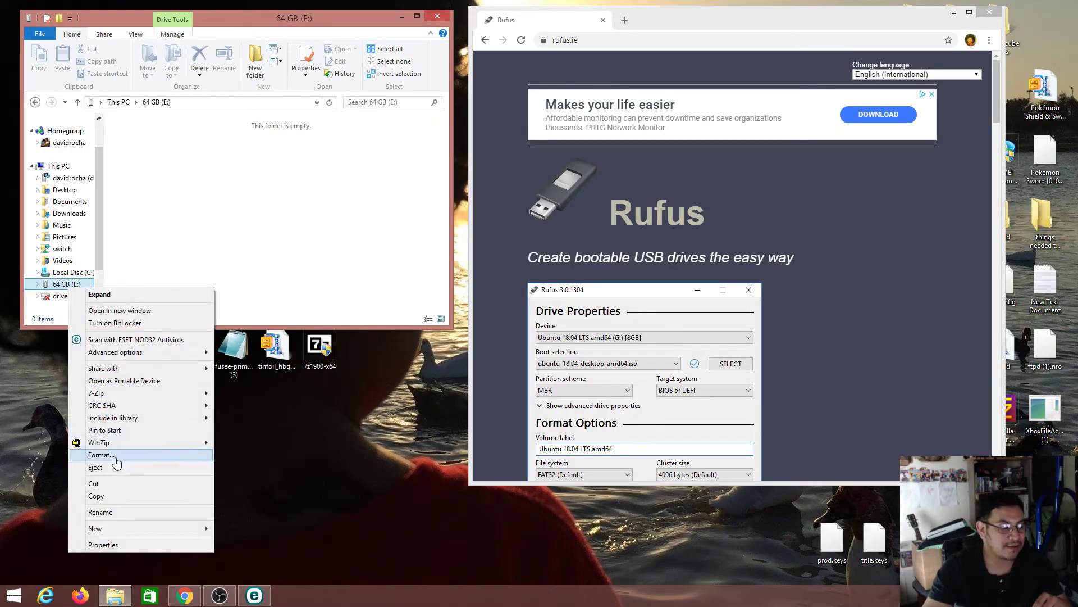
left_click(117, 454)
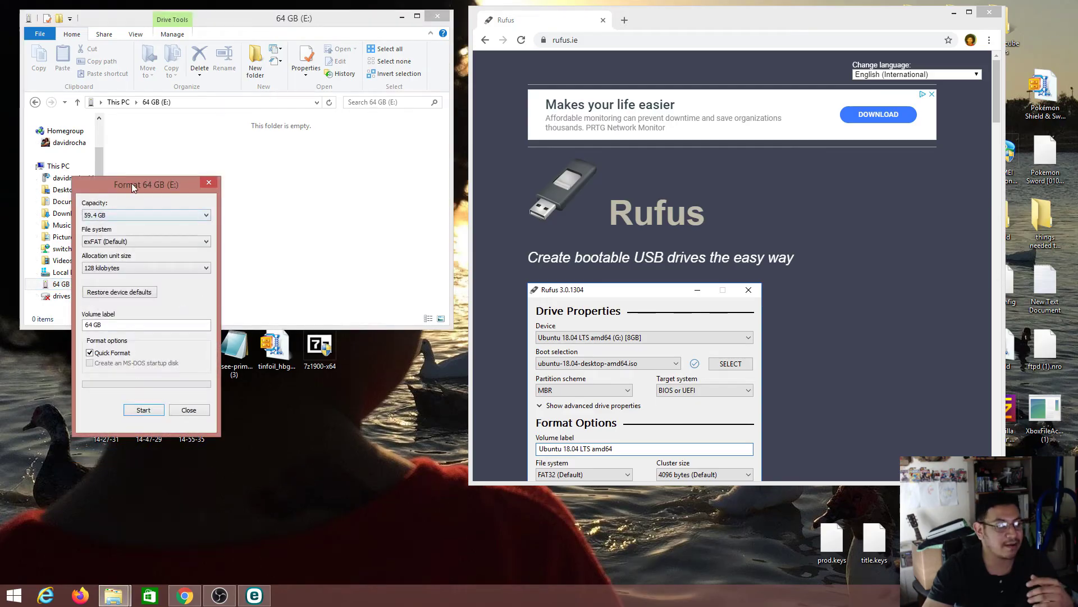
left_click_drag(140, 188, 316, 157)
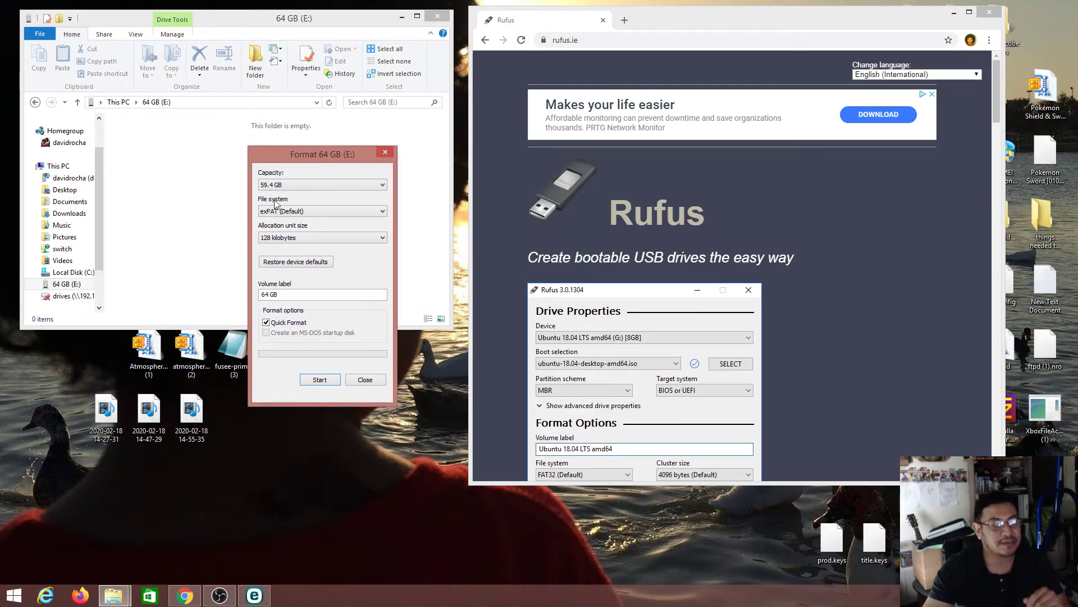
left_click(298, 213)
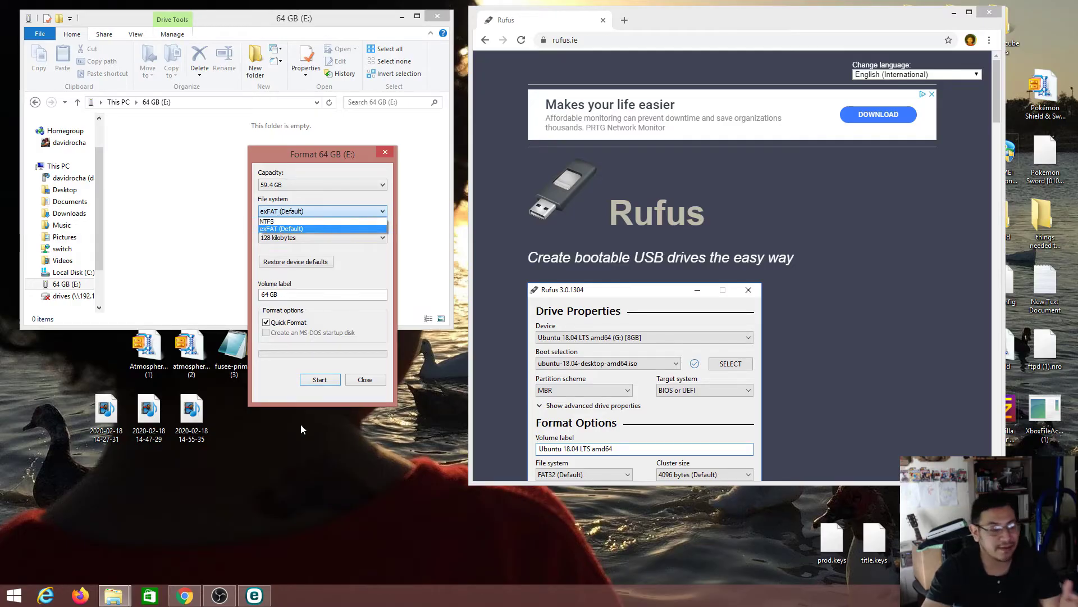
left_click(365, 384)
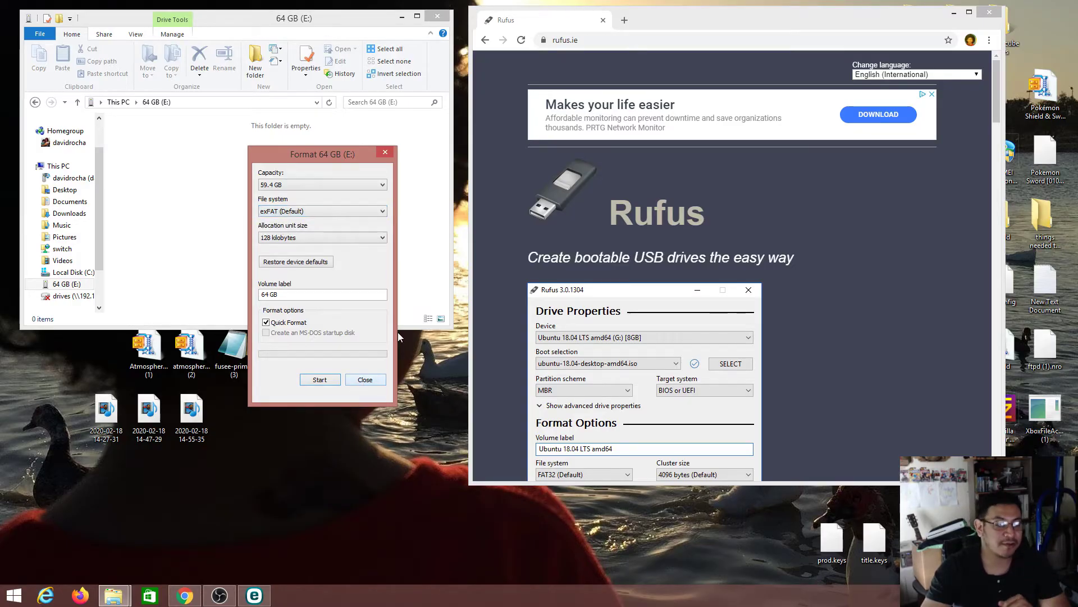
left_click(366, 379)
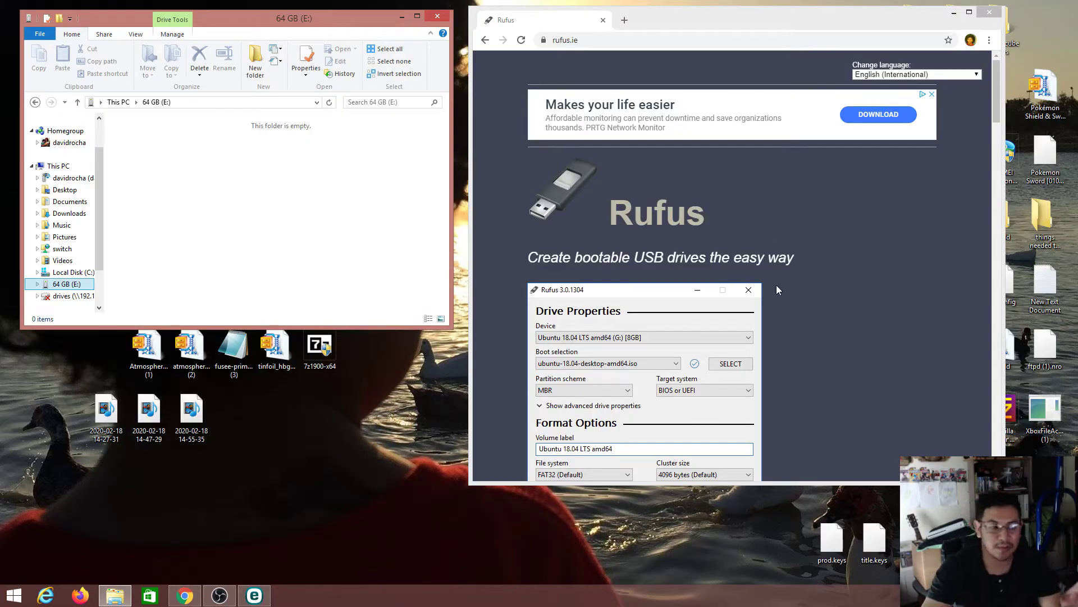
Download Rufus 3.8 from the Download section of rufus.ie in Chrome.
left_click(821, 308)
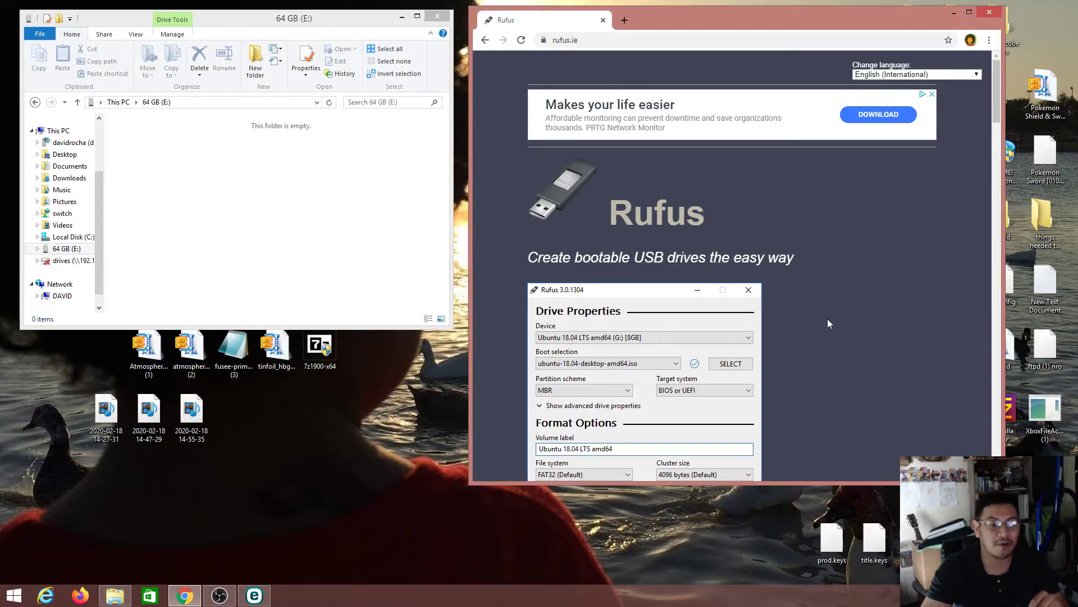
scroll(828, 319, "down", 3)
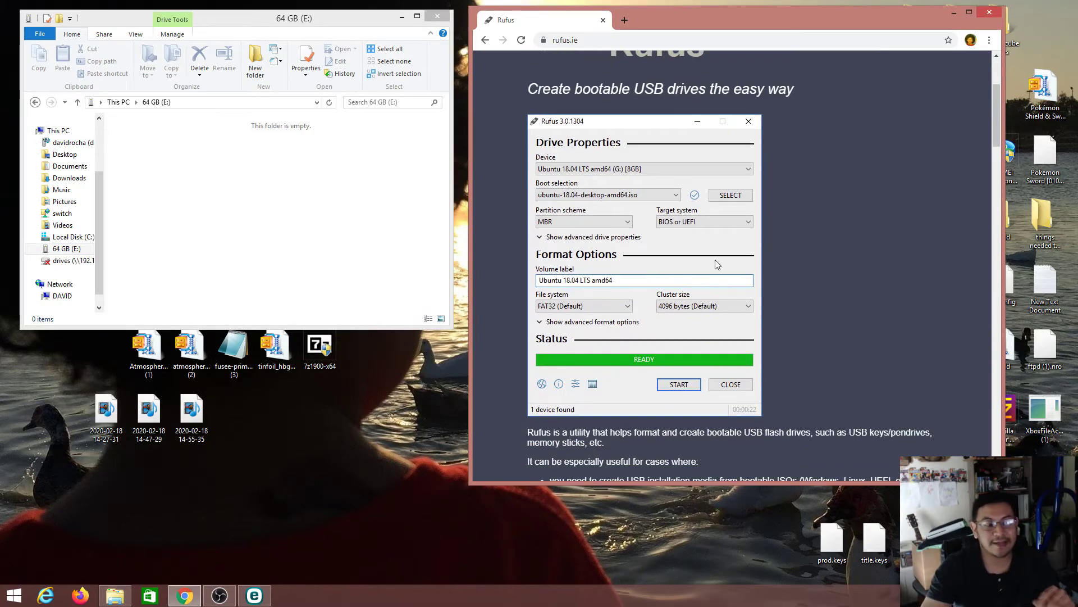
scroll(733, 259, "down", 1)
scroll(732, 258, "up", 2)
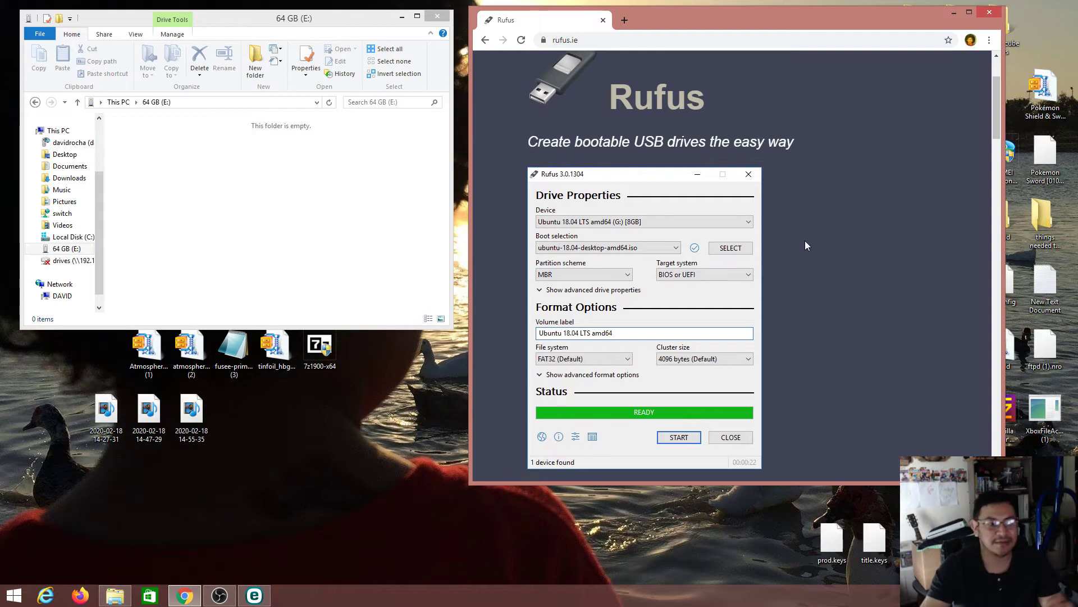
scroll(804, 241, "down", 2)
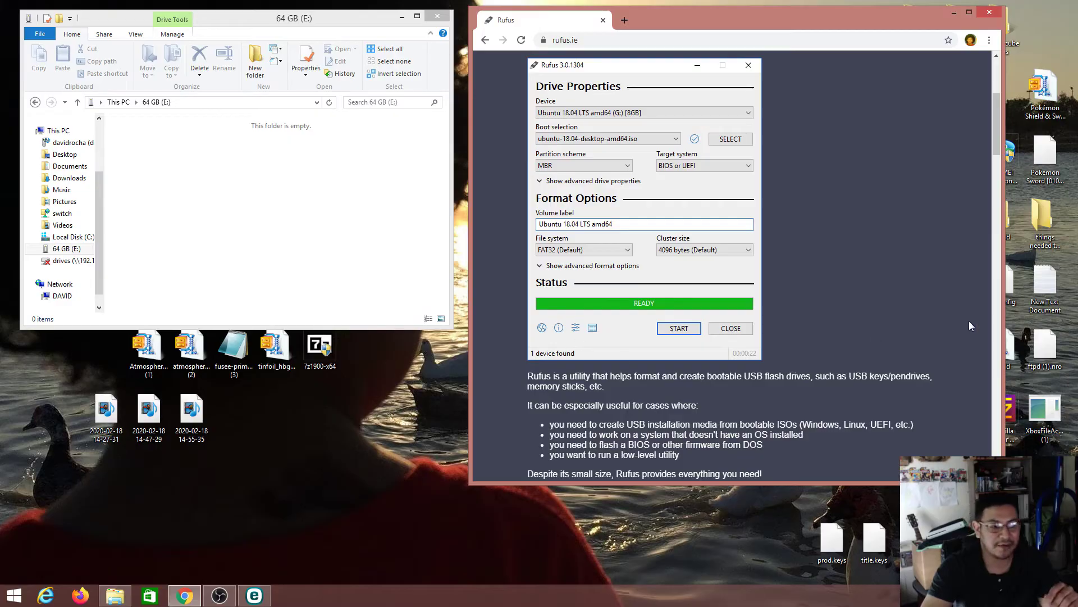
scroll(612, 316, "down", 1)
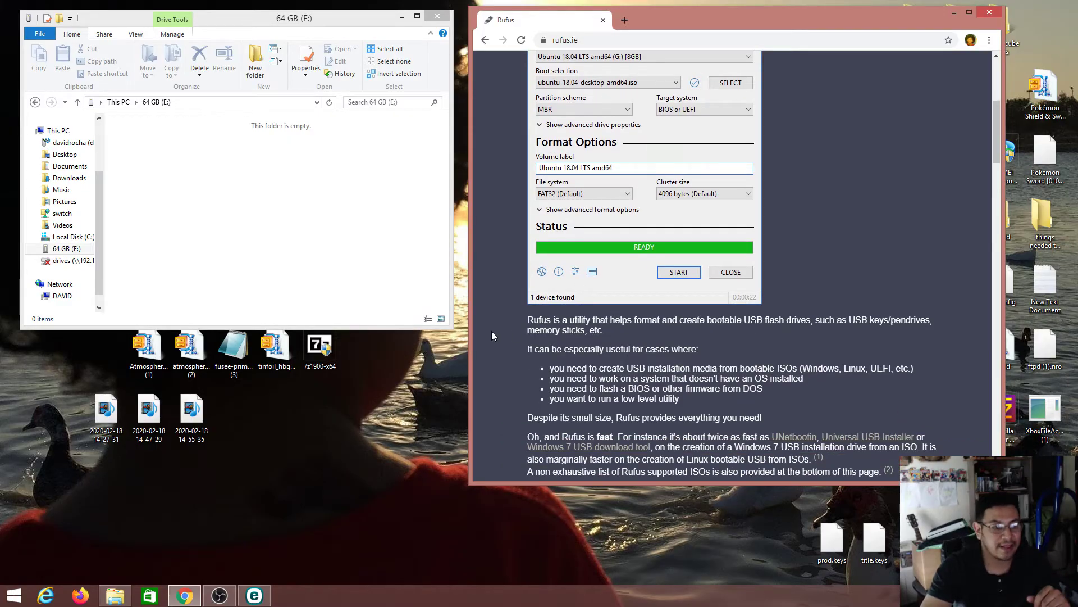
scroll(492, 336, "down", 4)
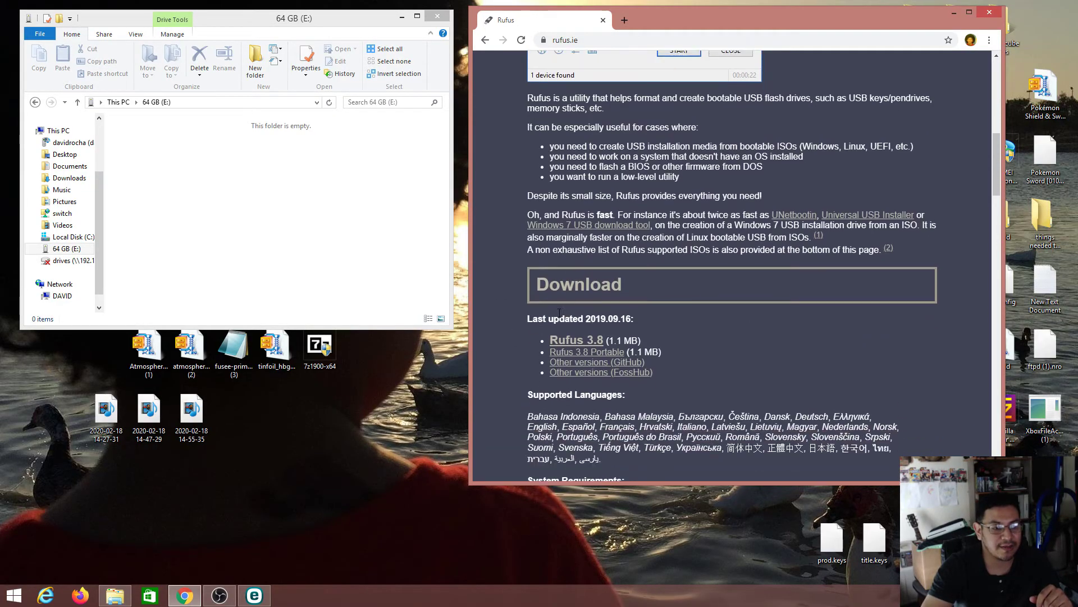
left_click(577, 340)
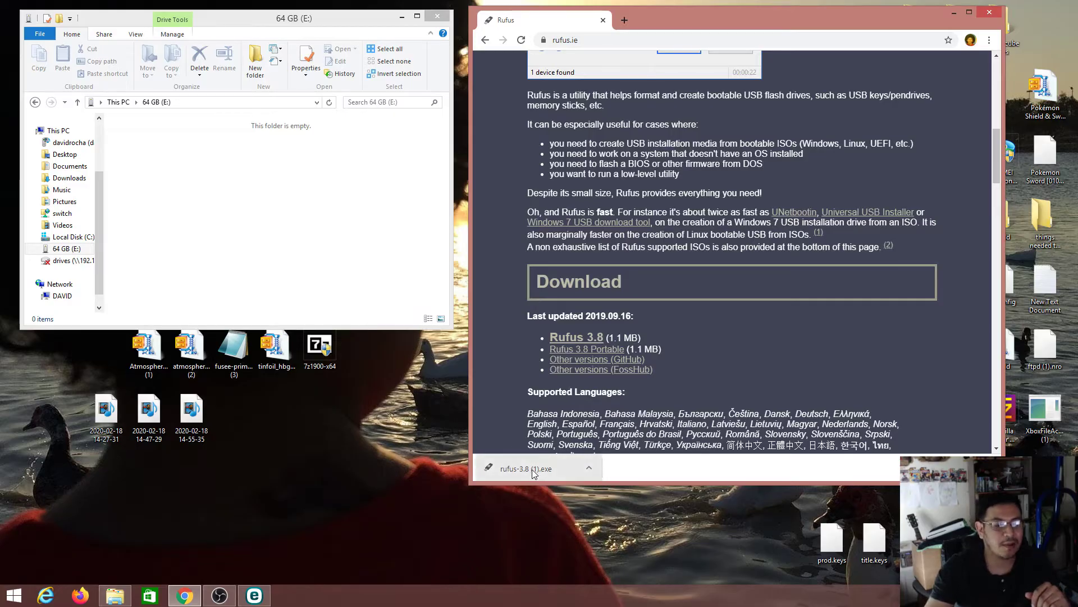
Launch the downloaded rufus-3.8 exe, reposition its window, and list the Boot selection choices.
left_click(533, 470)
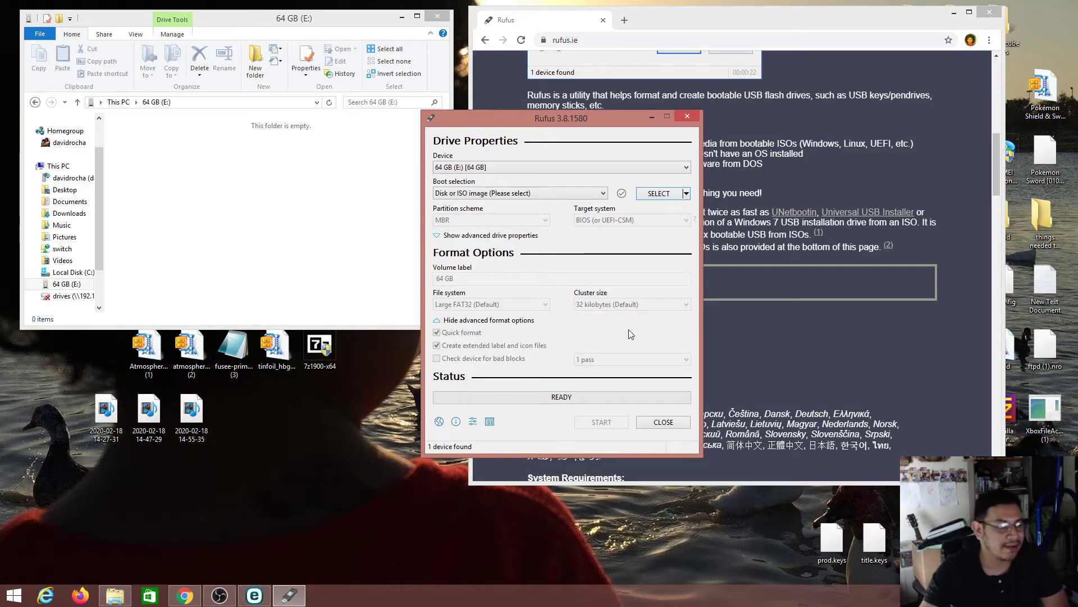
left_click_drag(567, 117, 623, 101)
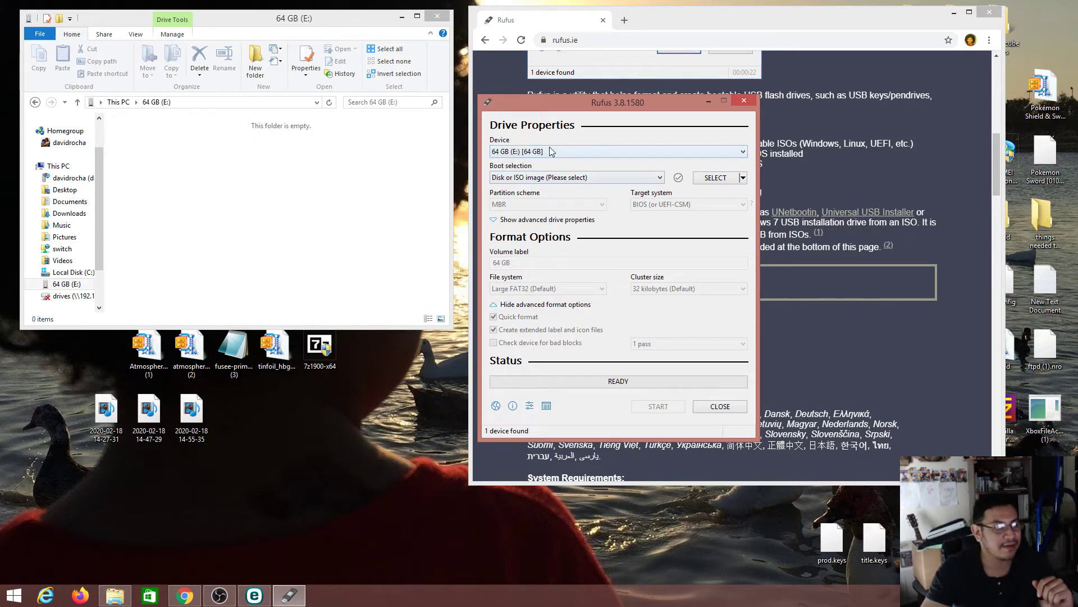
mouse_move(629, 103)
left_mouse_down()
mouse_move(668, 80)
mouse_move(632, 92)
left_mouse_up()
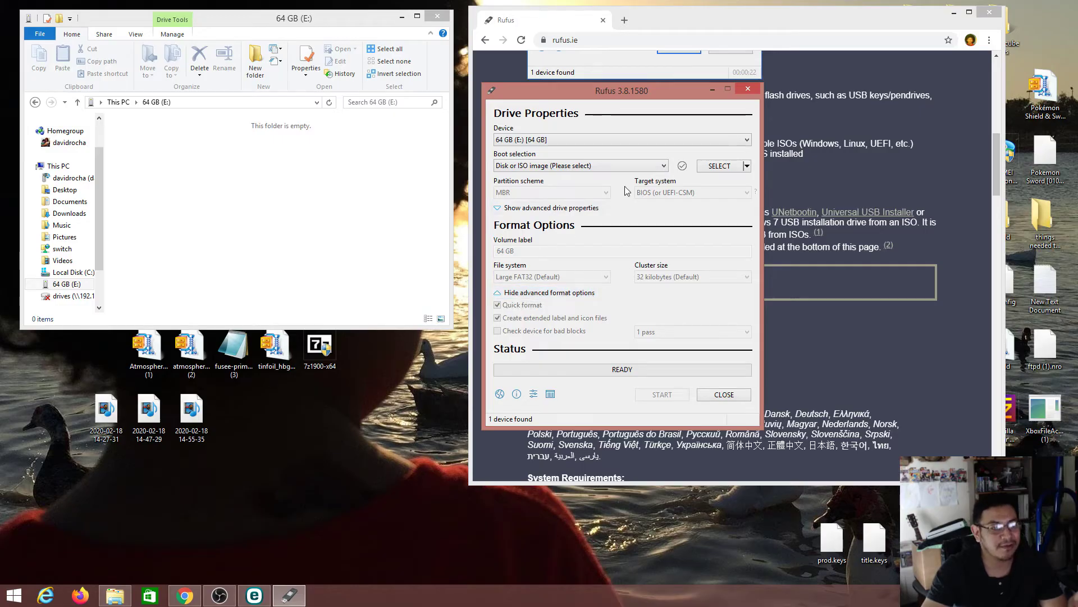
left_click(601, 166)
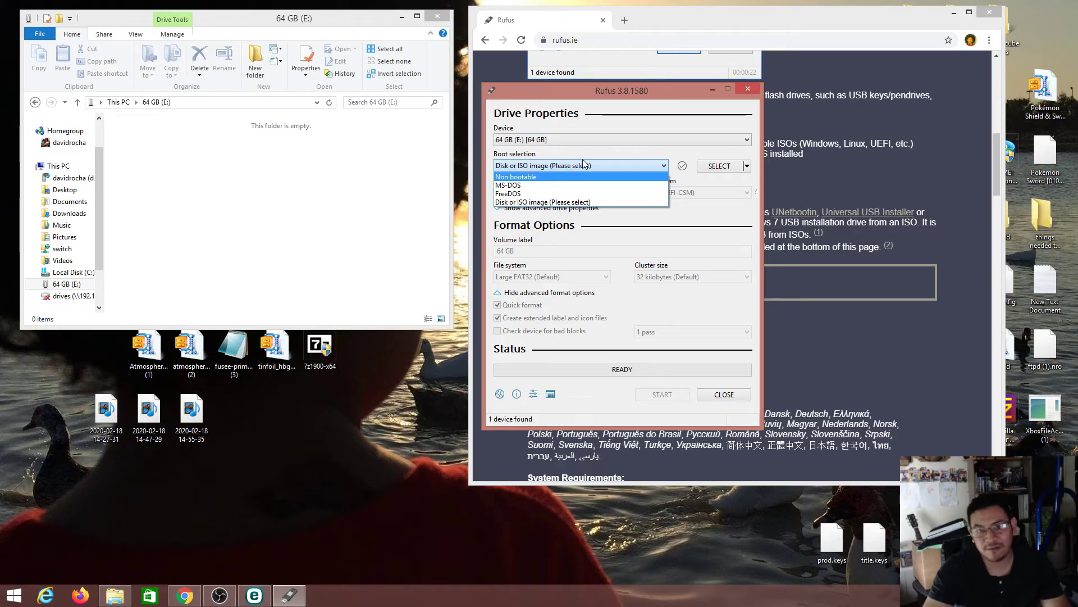
Set Boot selection to Non bootable, volume label to 'switch', and file system to Large FAT32.
left_click(664, 164)
left_click(664, 166)
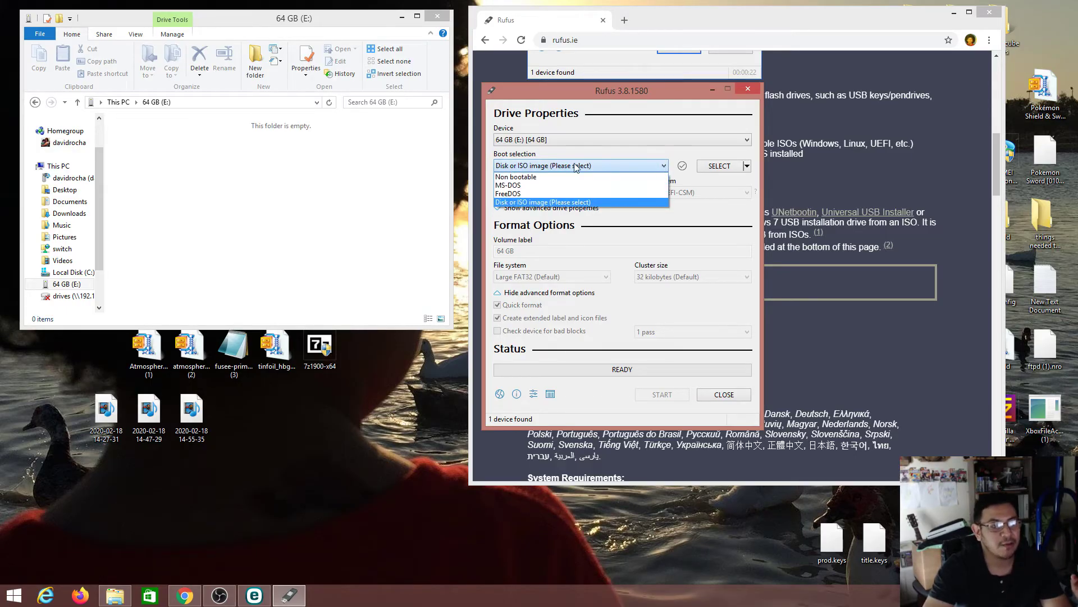
left_click(515, 178)
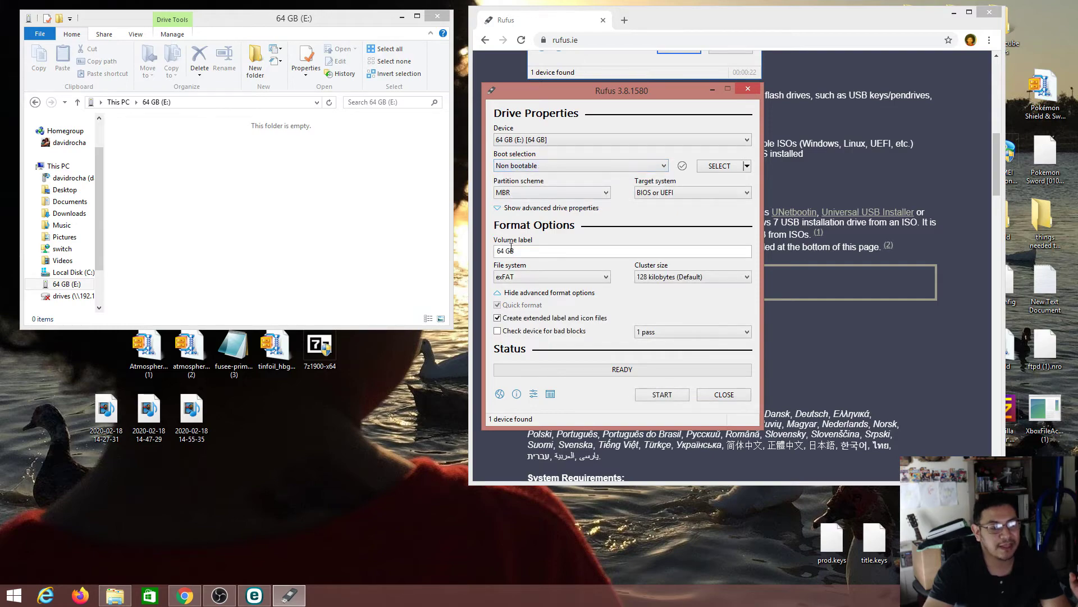
left_click_drag(531, 250, 480, 259)
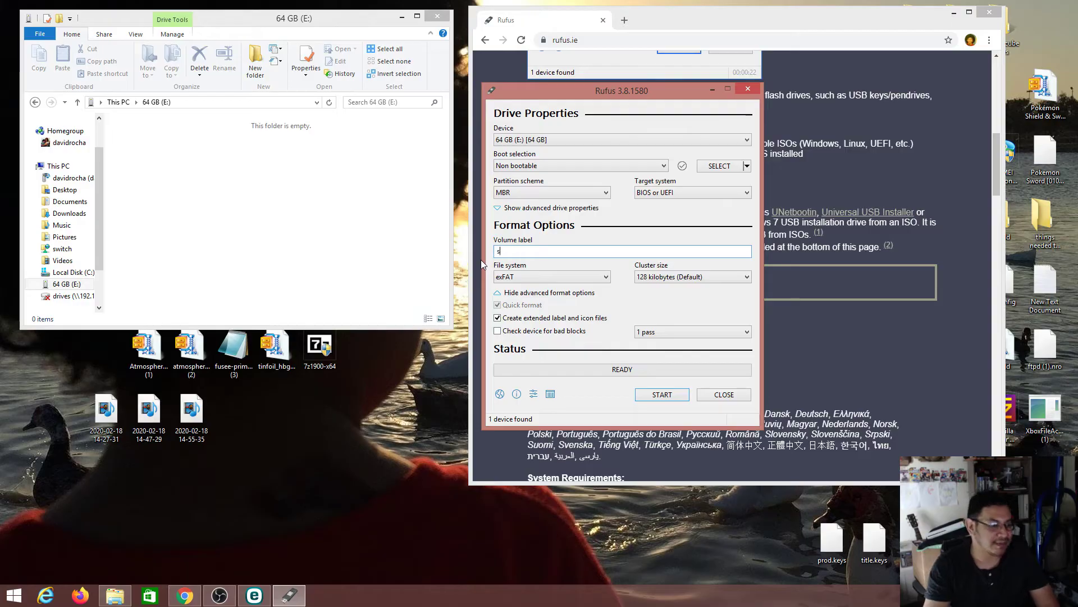
type("switch")
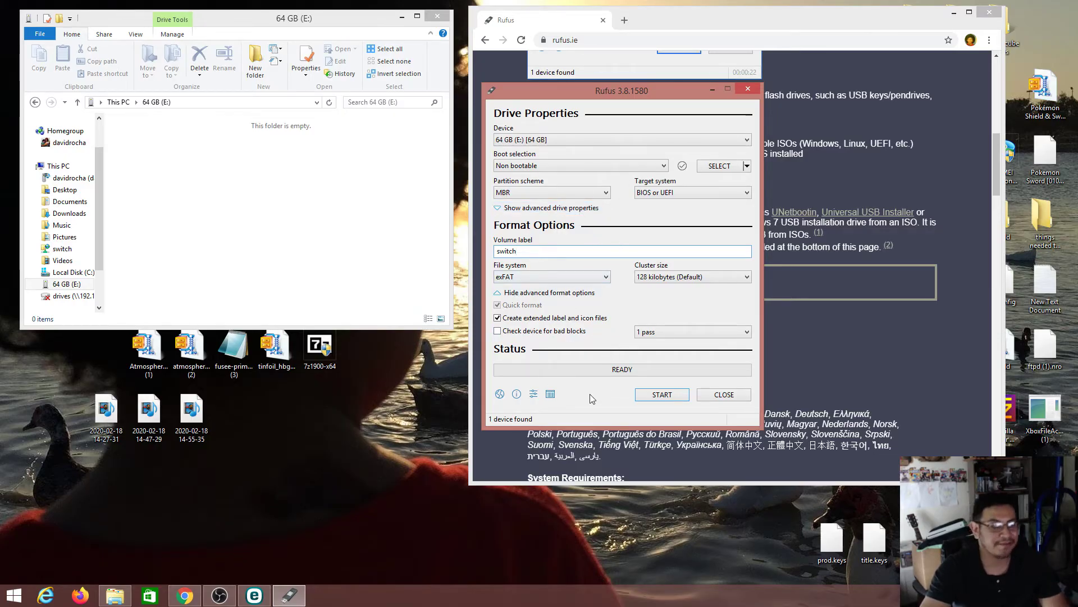
left_click(599, 279)
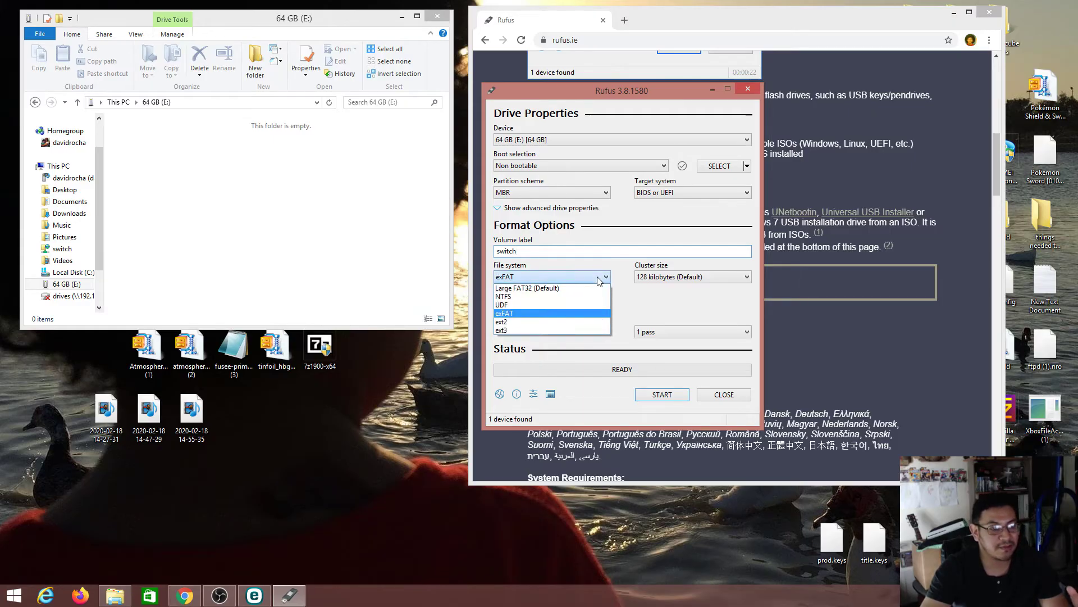
left_click(523, 289)
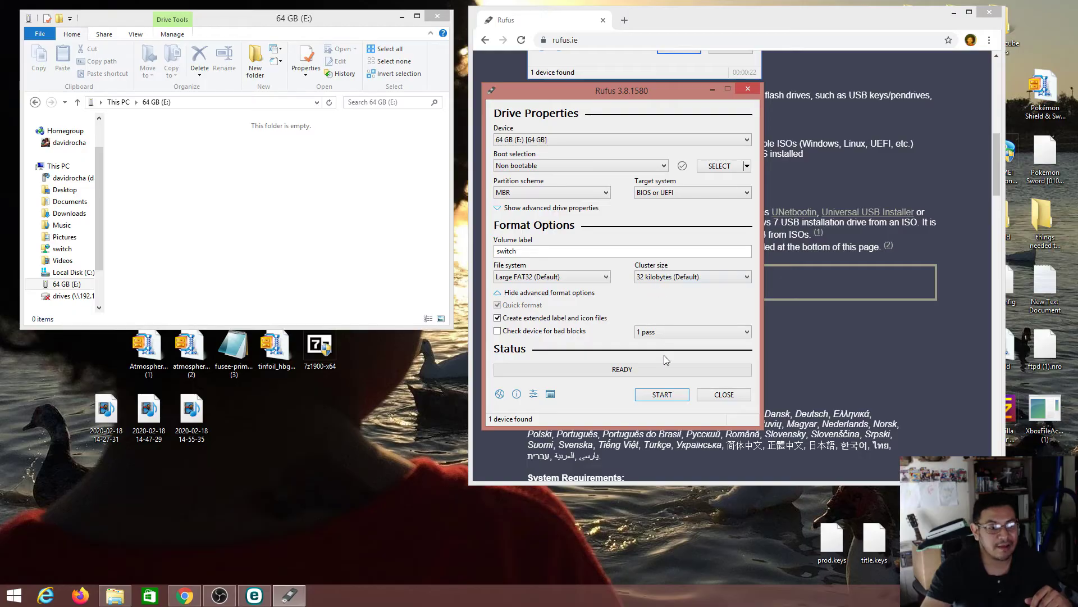
Start the Large FAT32 format and accept that all data on the card is erased.
left_click(660, 395)
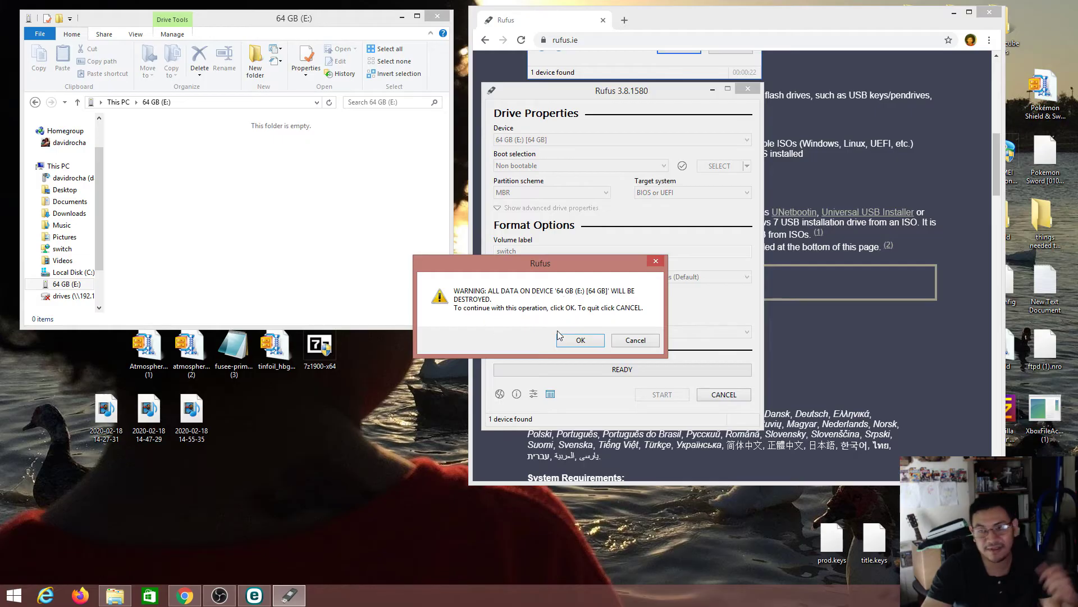
left_click(572, 341)
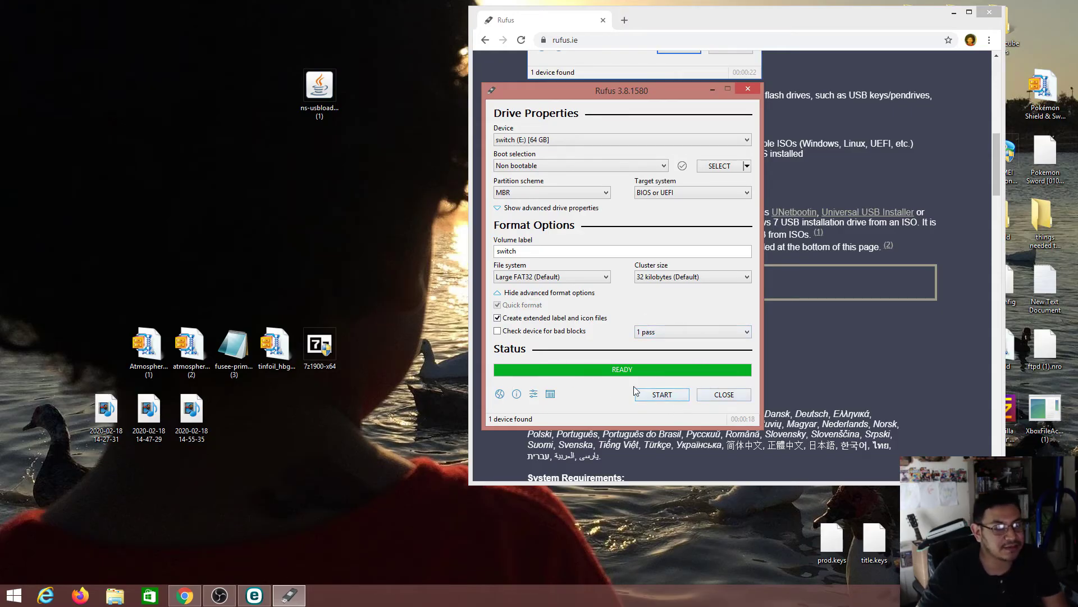
Close Rufus, then permanently delete both autorun files from switch (E:) in File Explorer.
left_click(724, 395)
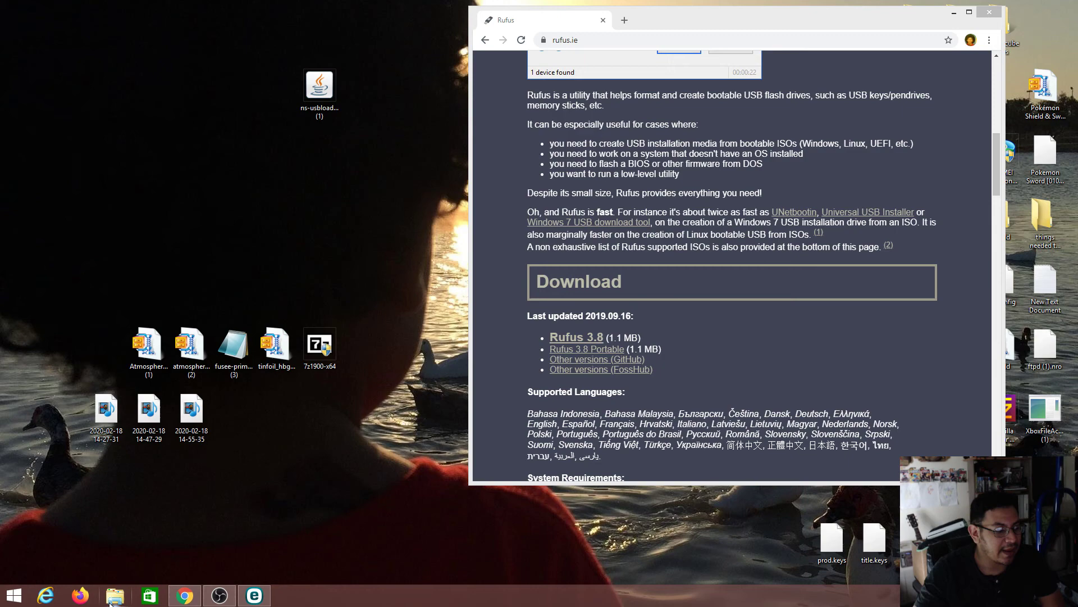
left_click(112, 597)
double_click(162, 283)
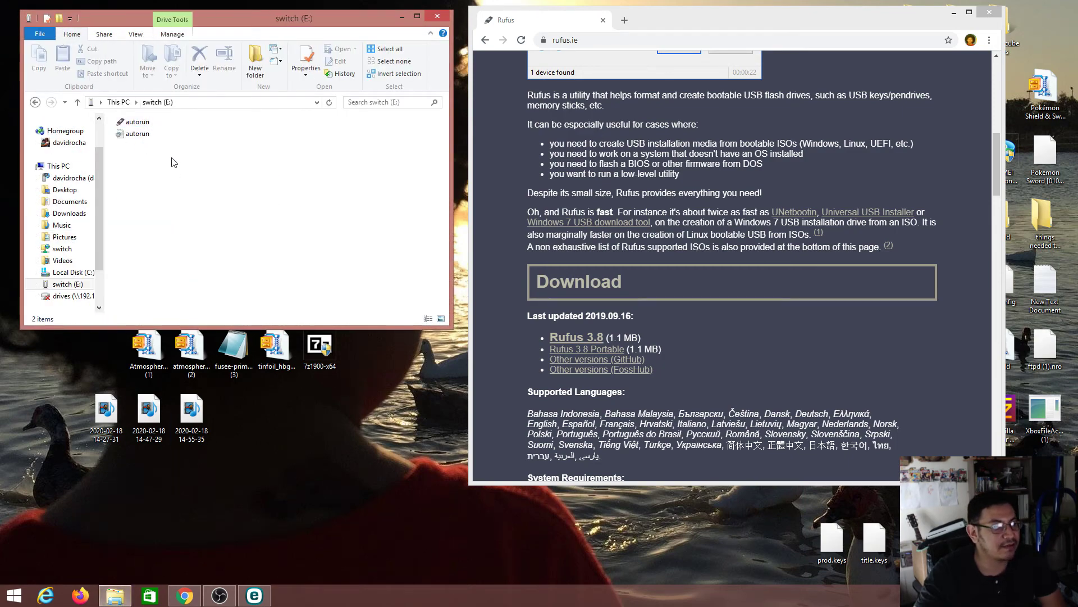
left_click_drag(172, 157, 119, 123)
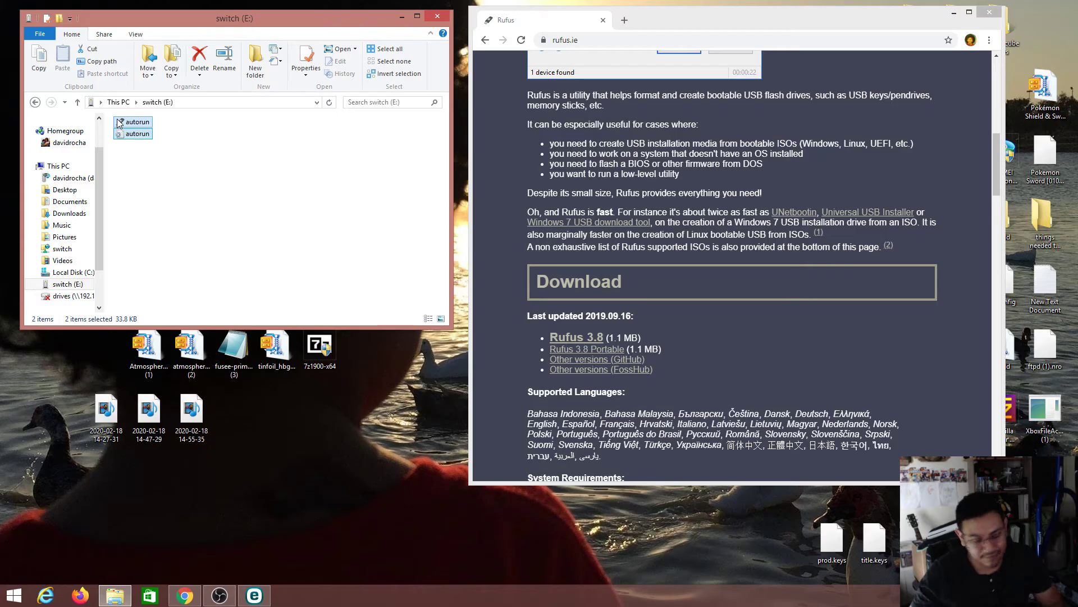
key("Delete")
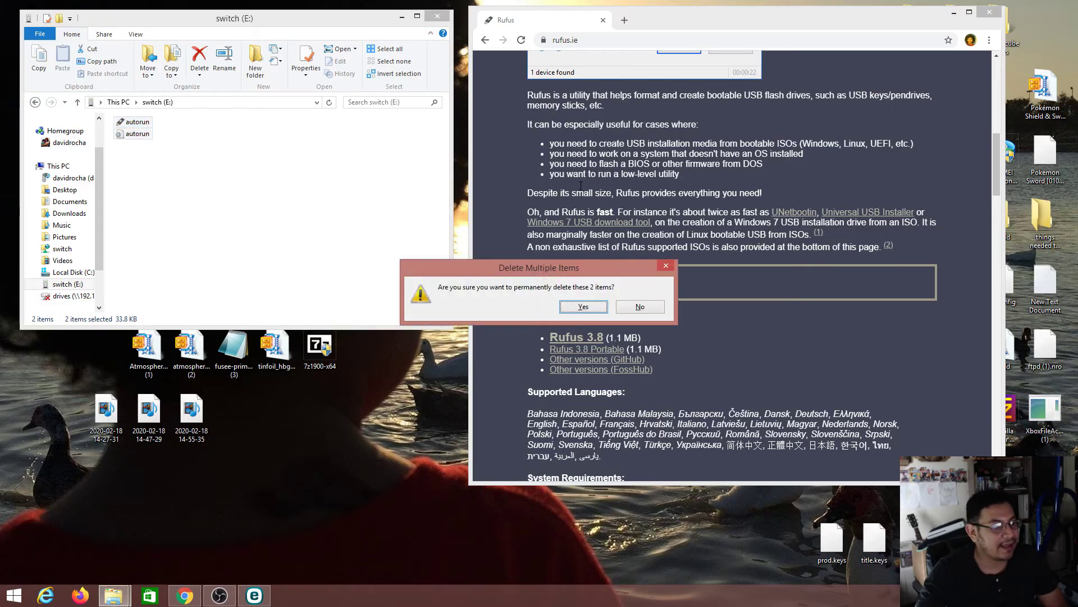
left_click(584, 307)
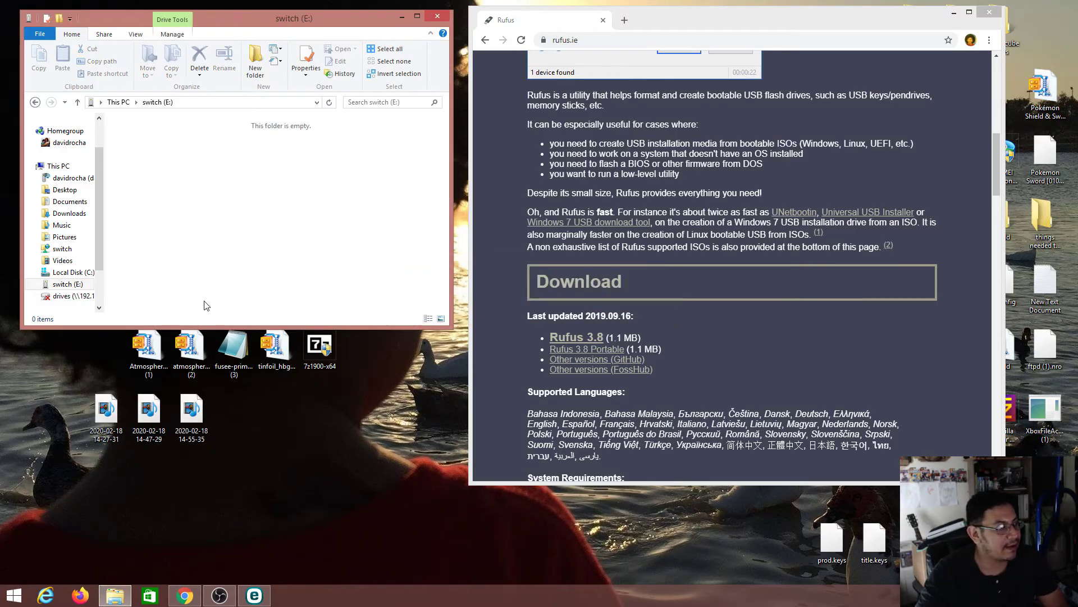
Open switch (E:) Properties to confirm FAT32 with 59.4 GB free, then cancel.
right_click(62, 285)
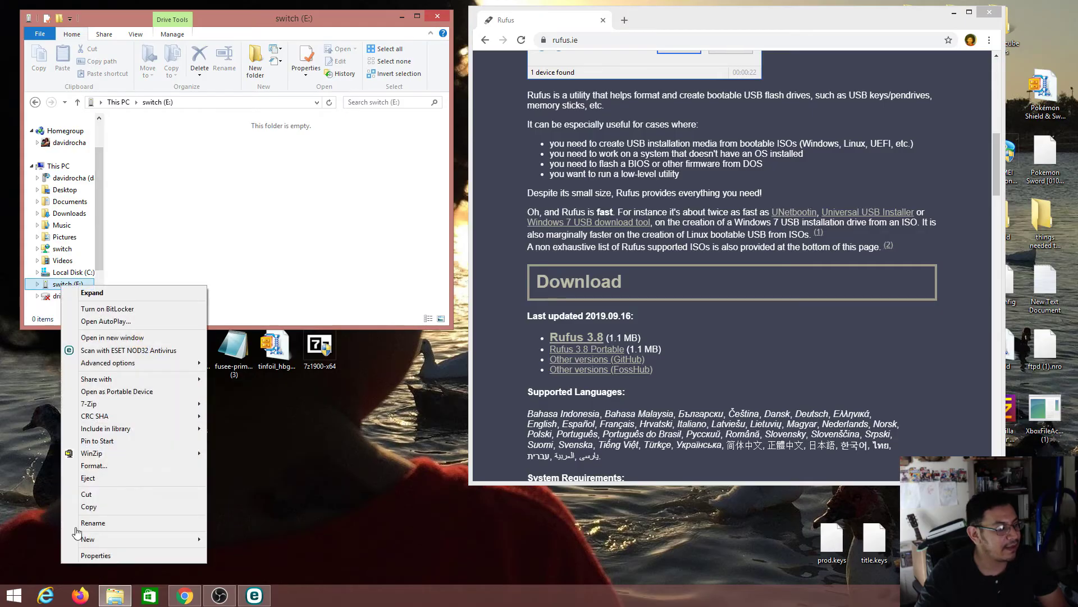
left_click(96, 555)
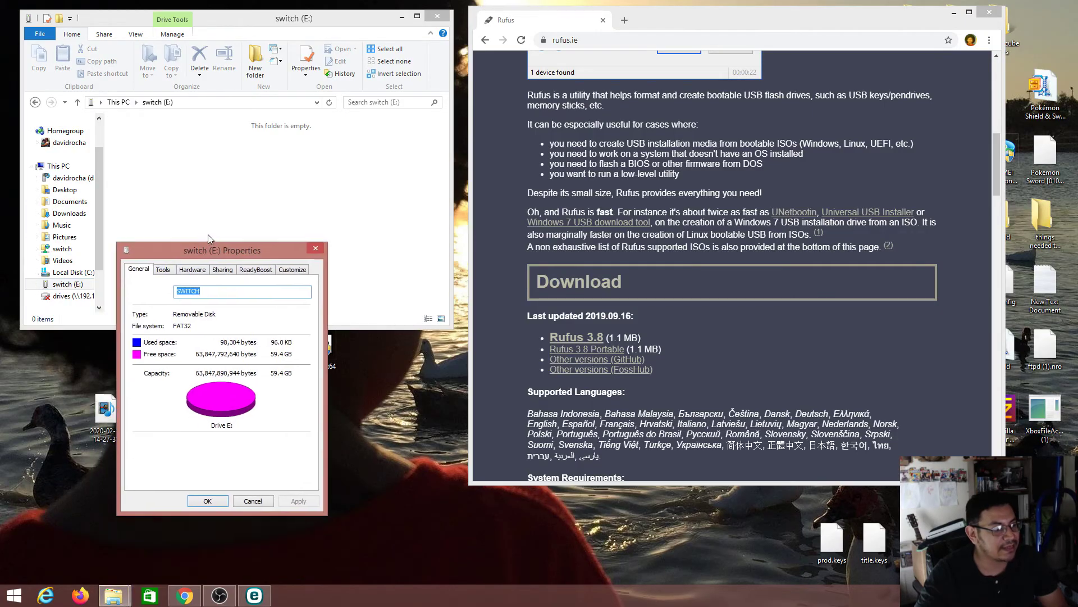
left_click_drag(210, 250, 268, 139)
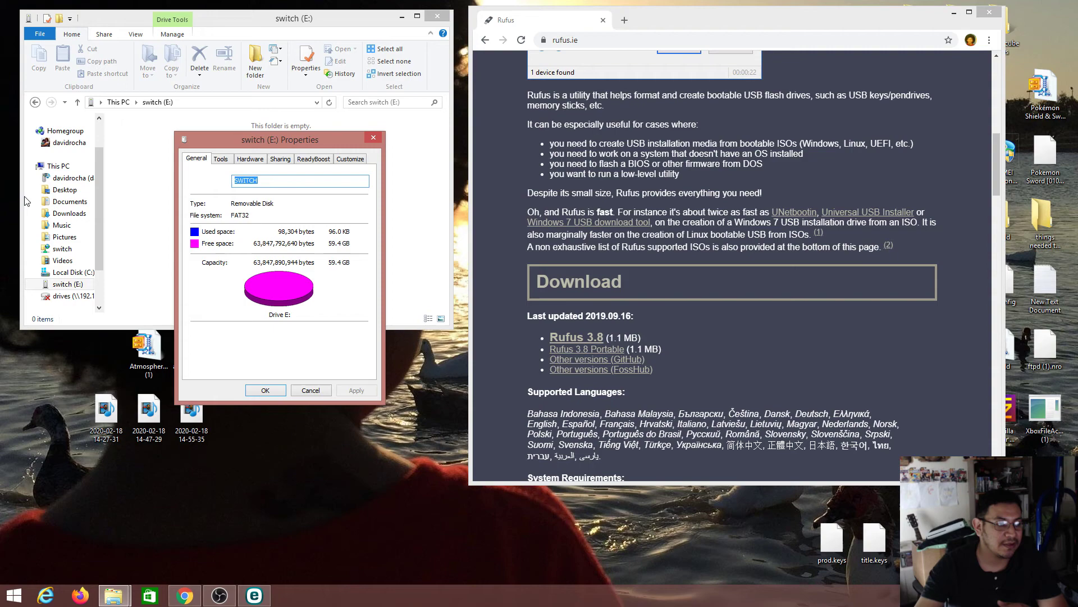
left_click(317, 392)
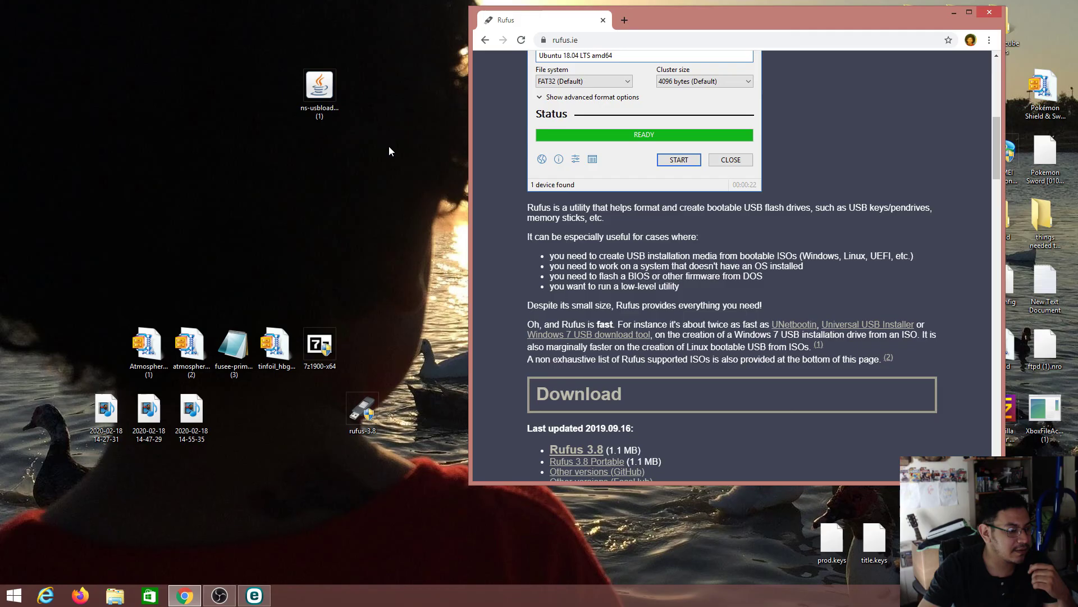
Drag the rufus-3.8 desktop icon upward next to the Chrome window.
left_click_drag(373, 419, 415, 224)
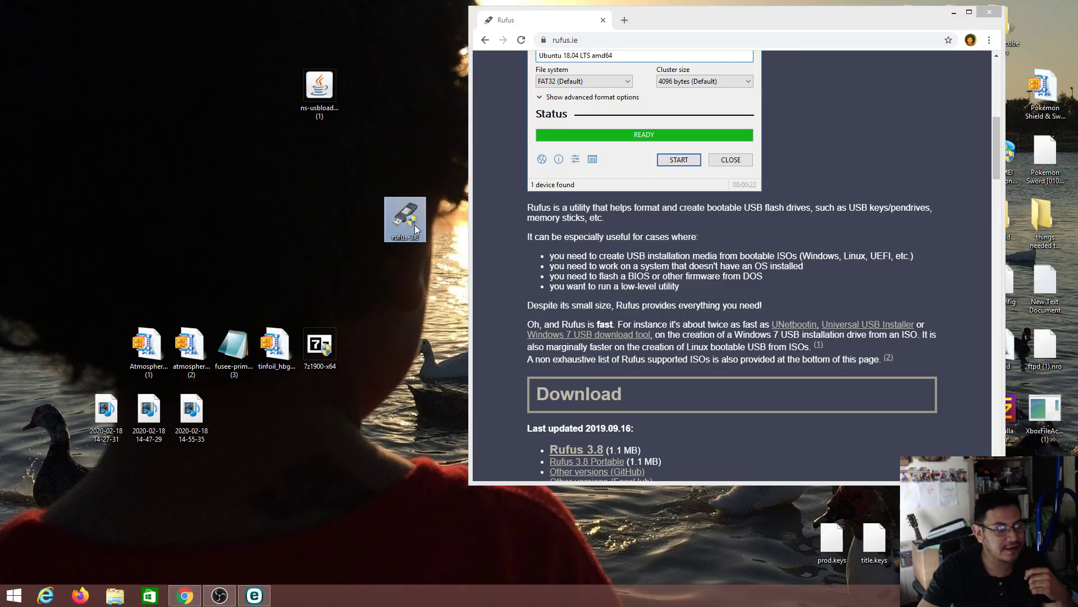